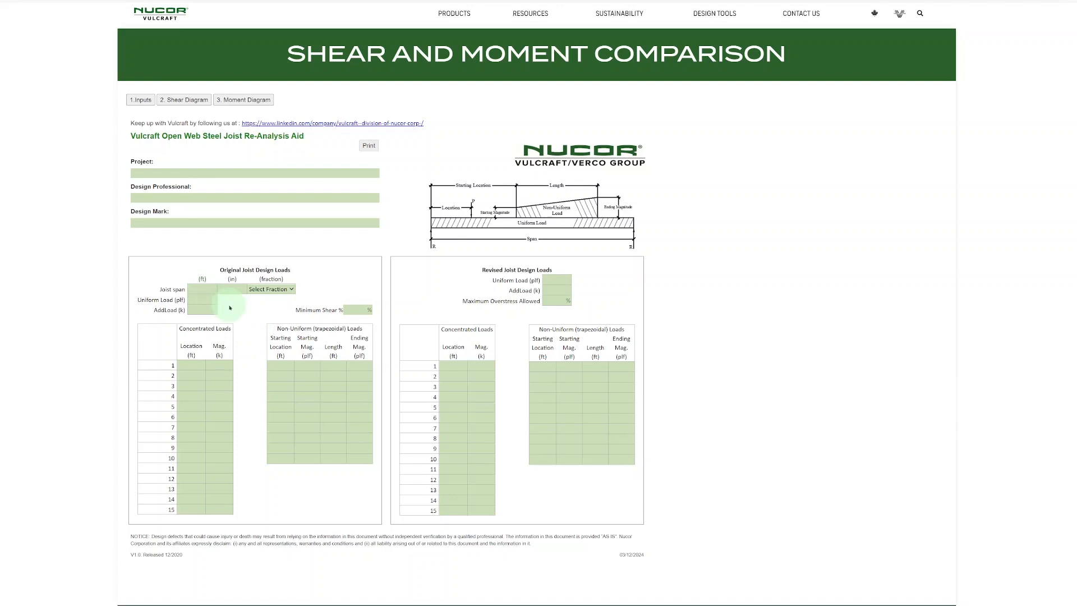
Step: Enter the original joist design loads: 40 ft joist span, 280 plf uniform load and 25% minimum shear
click(202, 289)
click(284, 289)
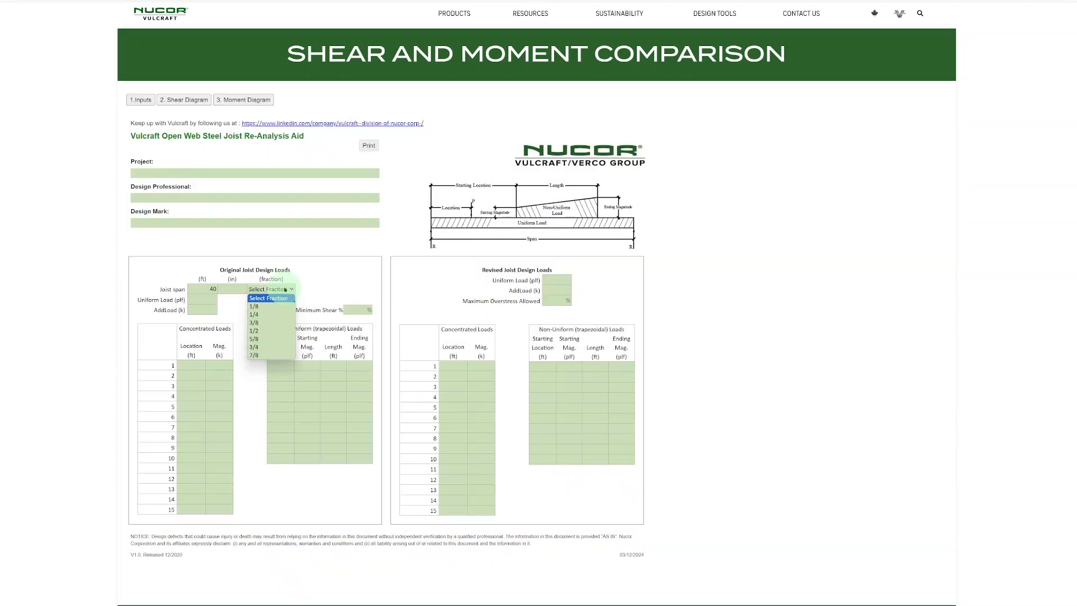
key(Escape)
click(208, 298)
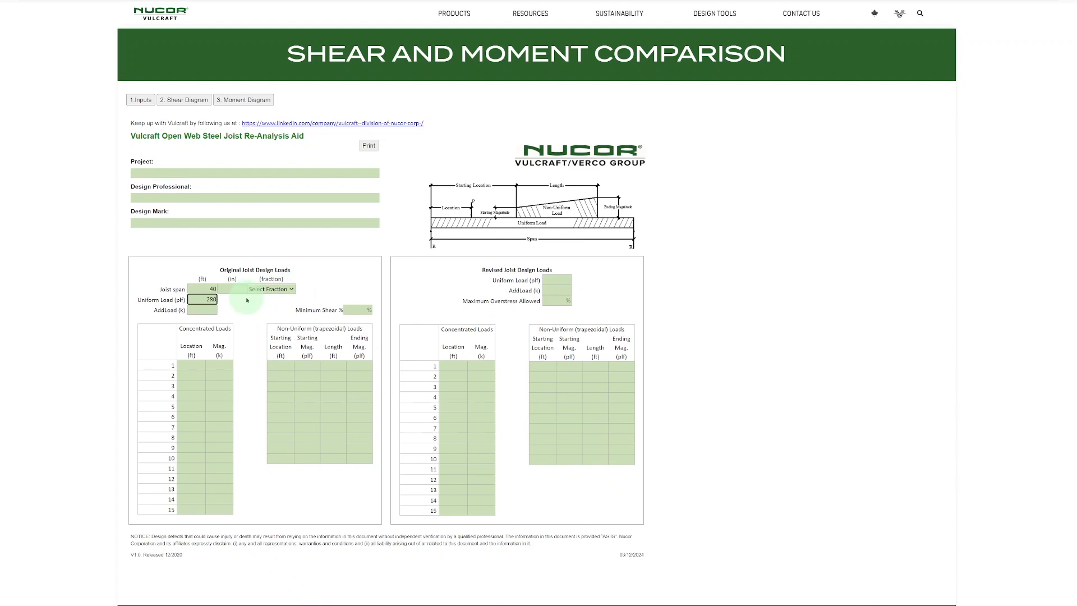
click(357, 310)
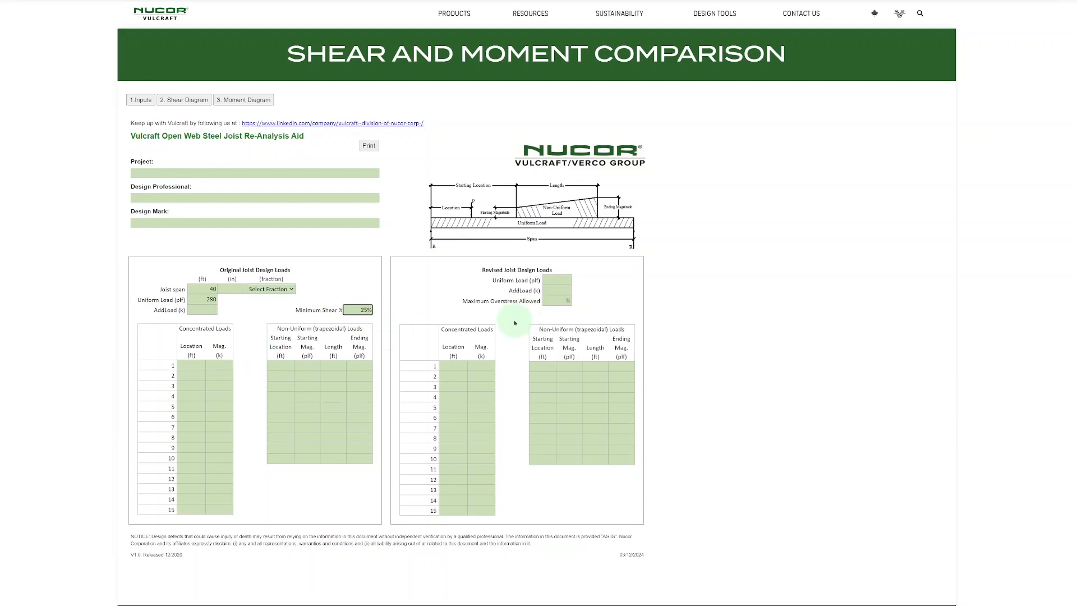
Step: Set the revised uniform load to 240 plf and add revised concentrated loads of 1.5 k at 8 ft and 12 ft
click(555, 279)
text(240)
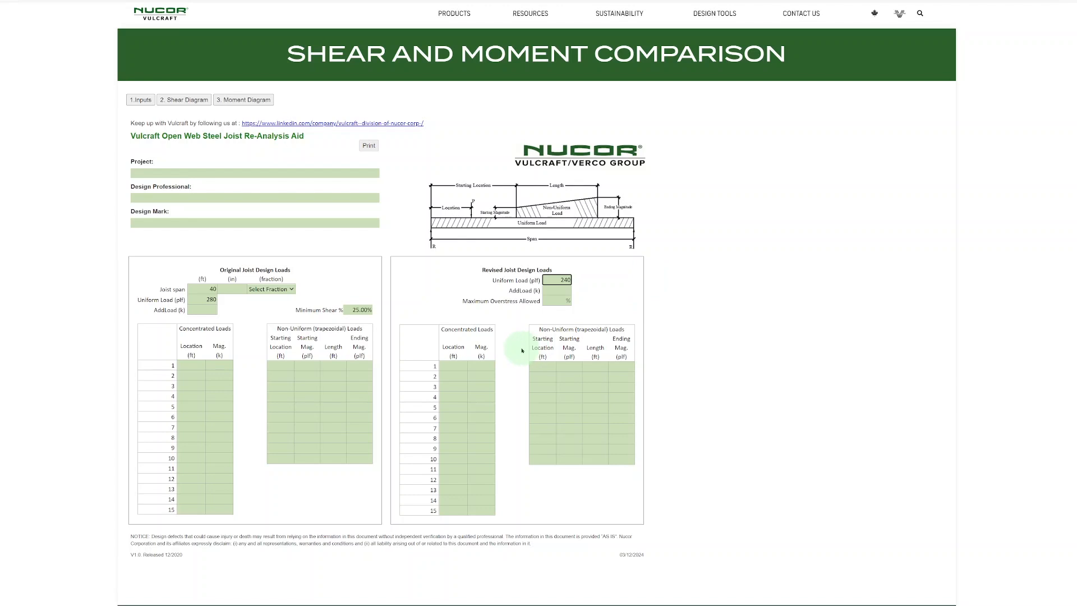
click(453, 365)
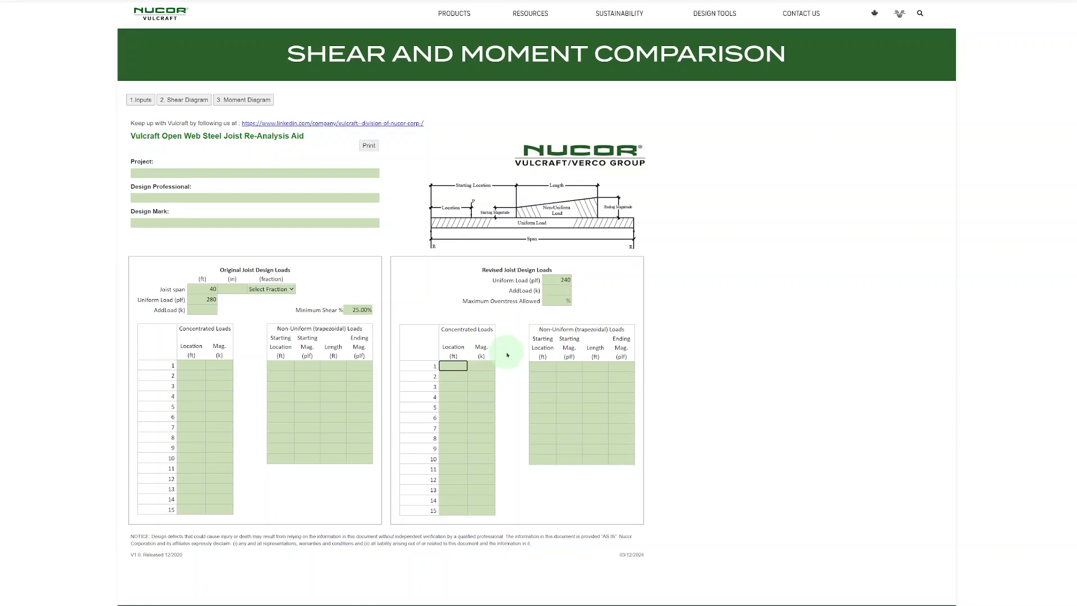
text(8)
click(481, 366)
text(1.5)
click(454, 376)
text(12)
click(488, 377)
text(1.5)
click(510, 375)
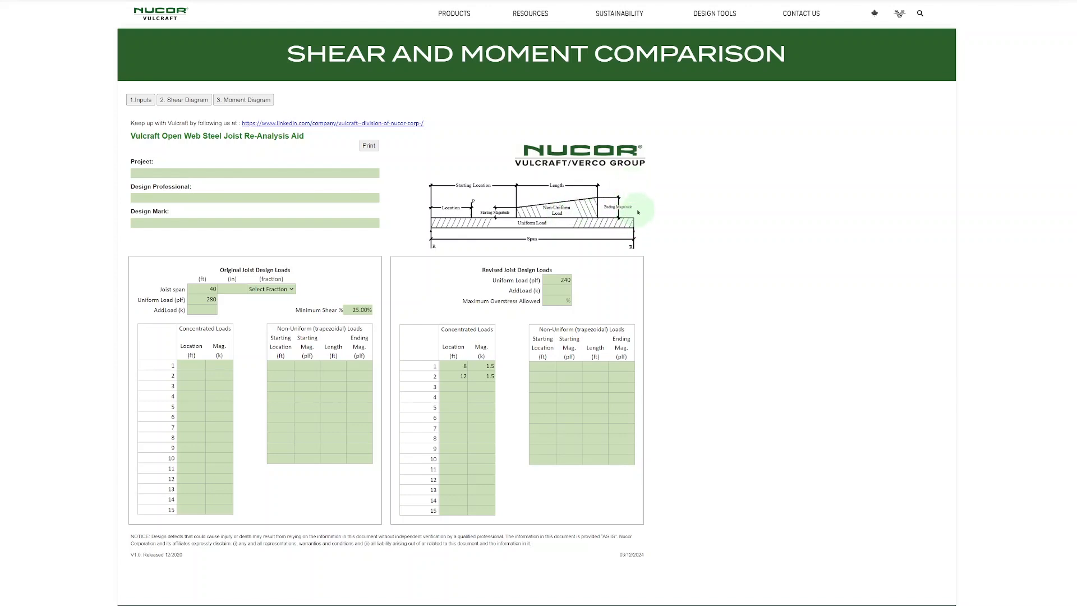
Step: Start a revised non-uniform load at 28 ft with a 0 plf starting magnitude, and try a length of 15 ft
click(543, 368)
text(28)
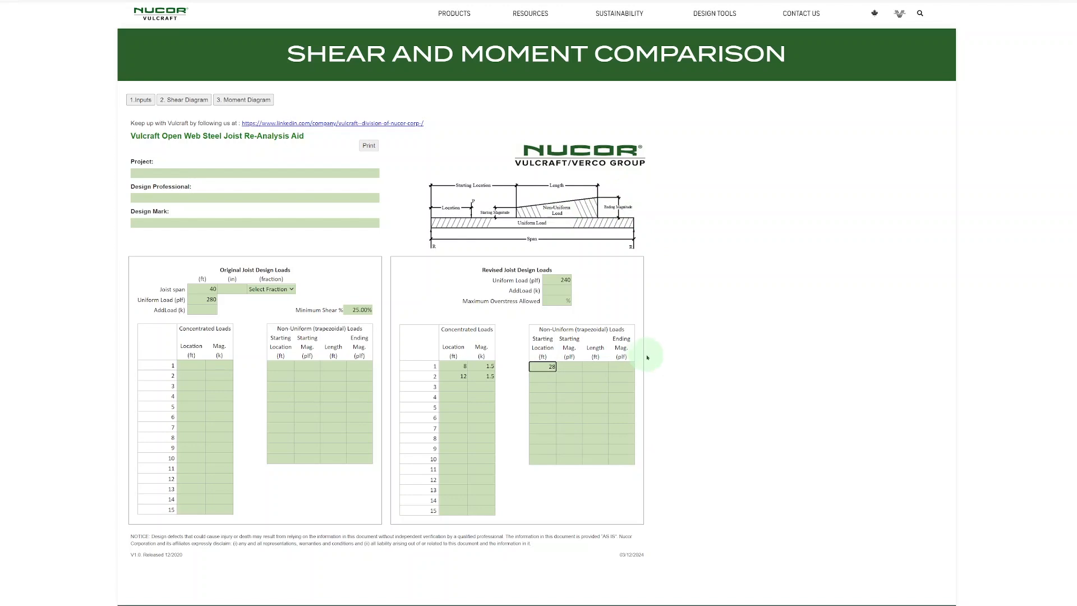
key(Tab)
key(Tab)
text(15)
key(Tab)
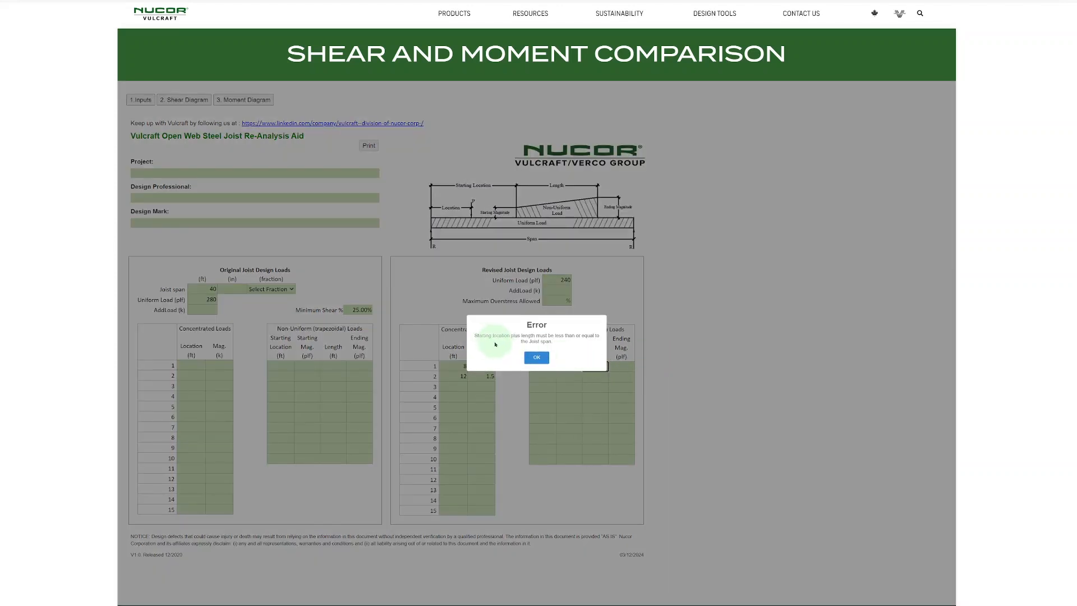
click(534, 357)
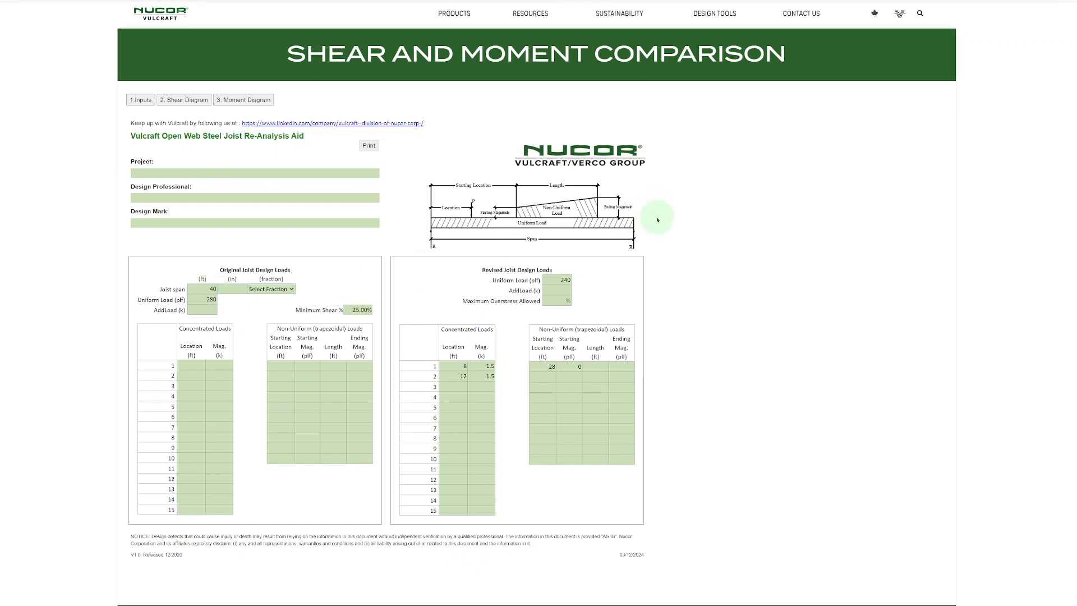
Step: Set the revised non-uniform load's length to 12 ft and its ending magnitude to 200 plf
click(595, 367)
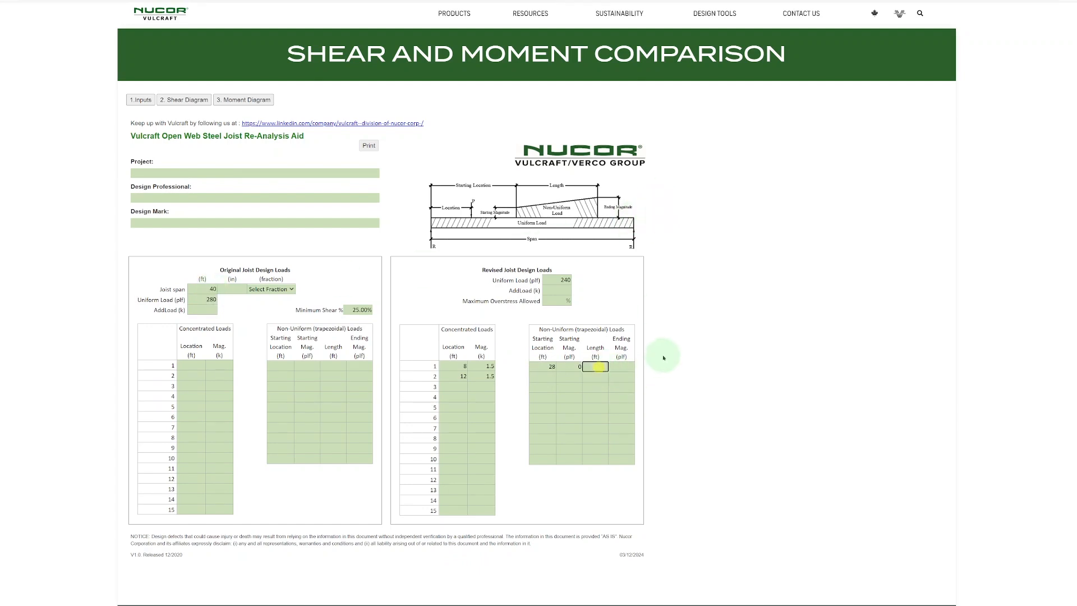
text(12)
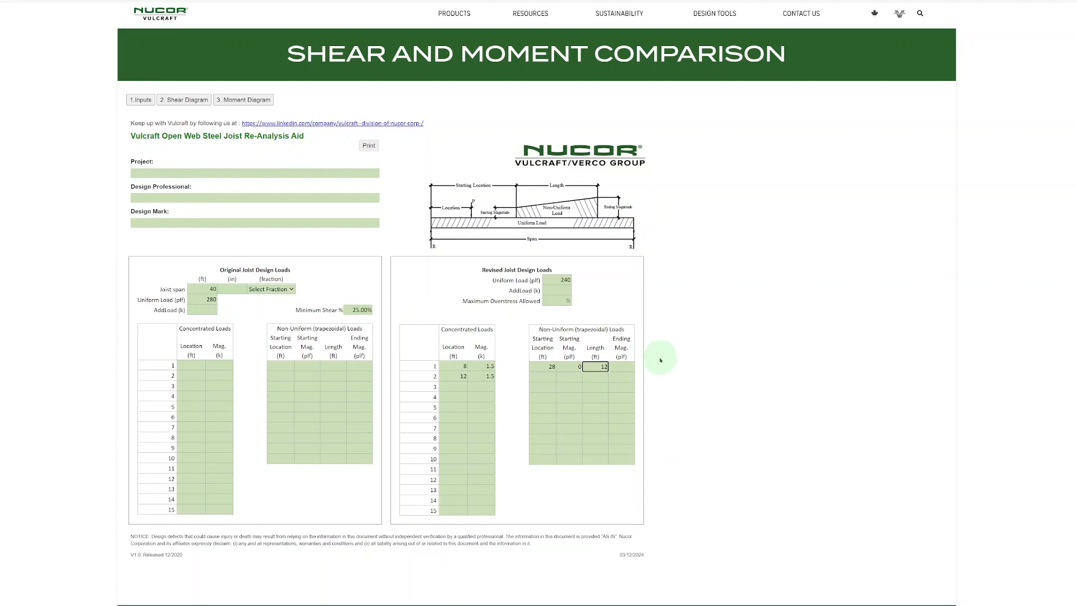
click(627, 366)
text(200)
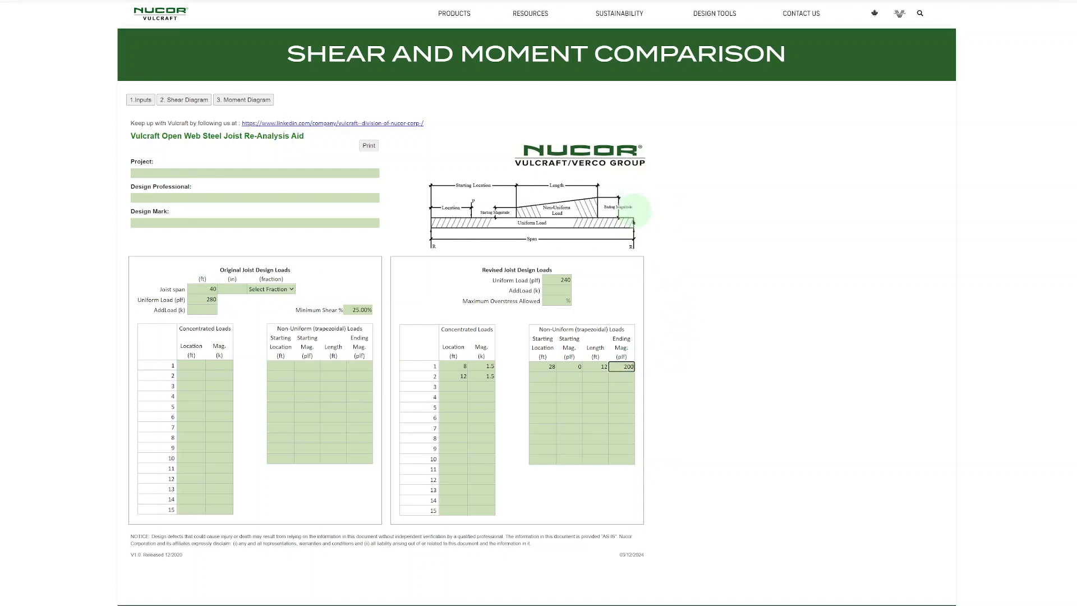
click(693, 259)
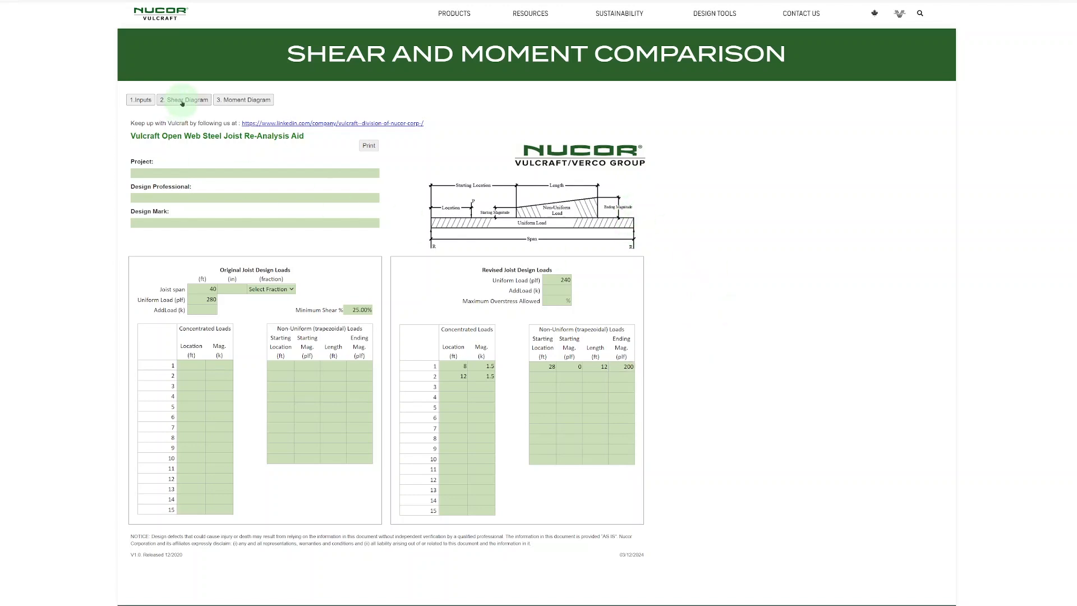
Step: Examine the shear diagram, comparing the original and revised shear curves, the minimum shear and the extents of the web check locations
click(182, 101)
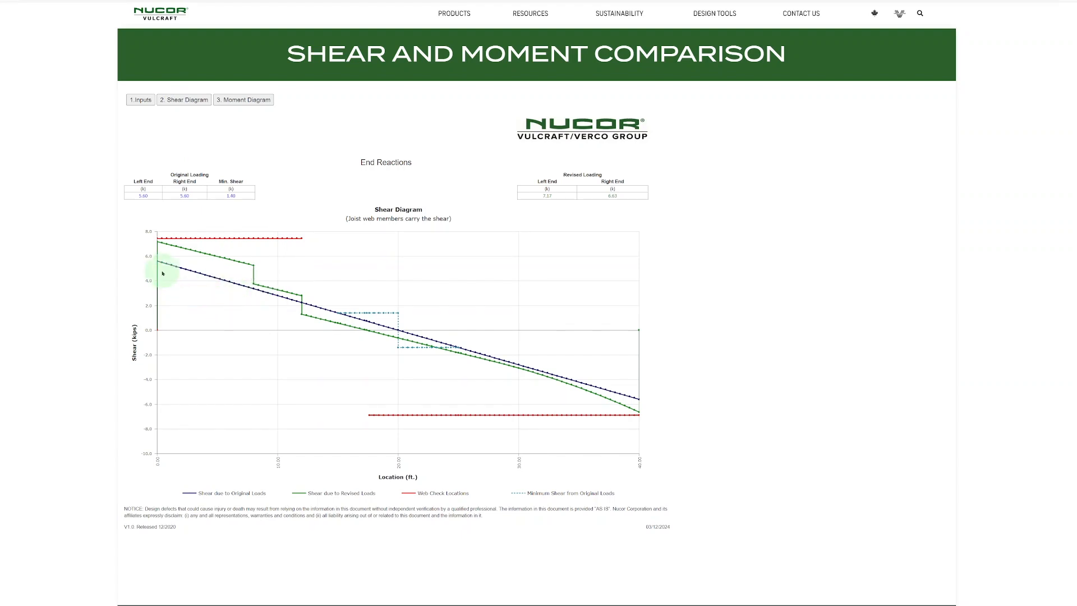
mouse_move(171, 266)
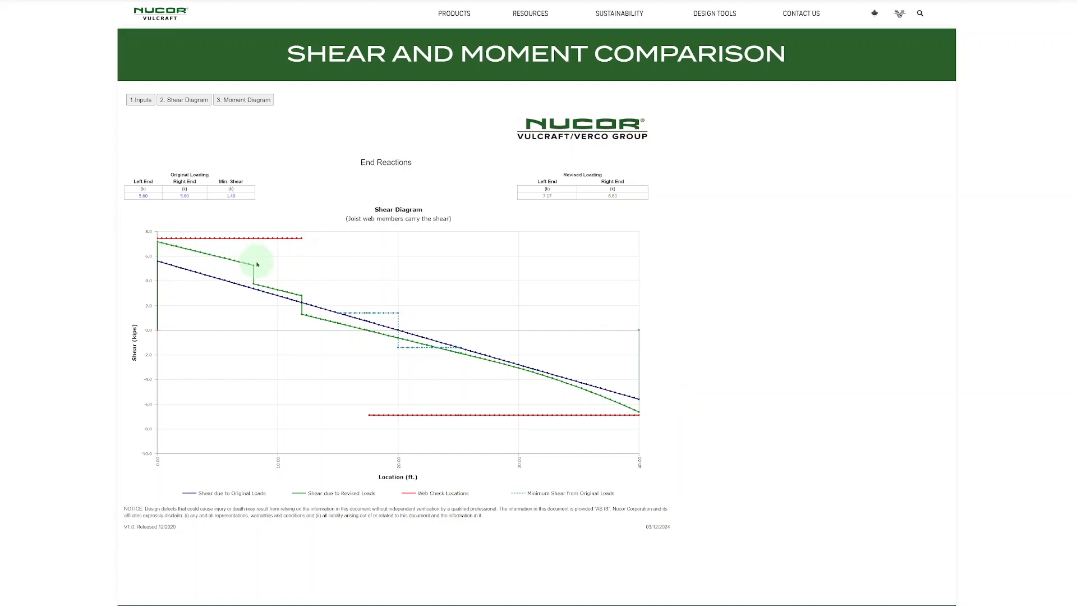
mouse_move(302, 300)
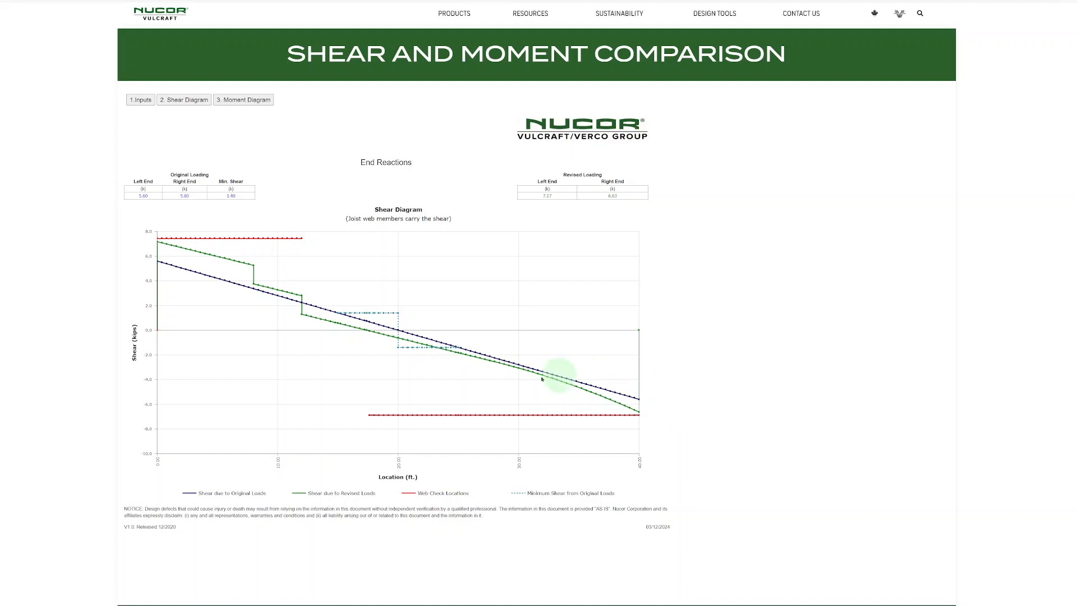
mouse_move(449, 348)
mouse_move(409, 348)
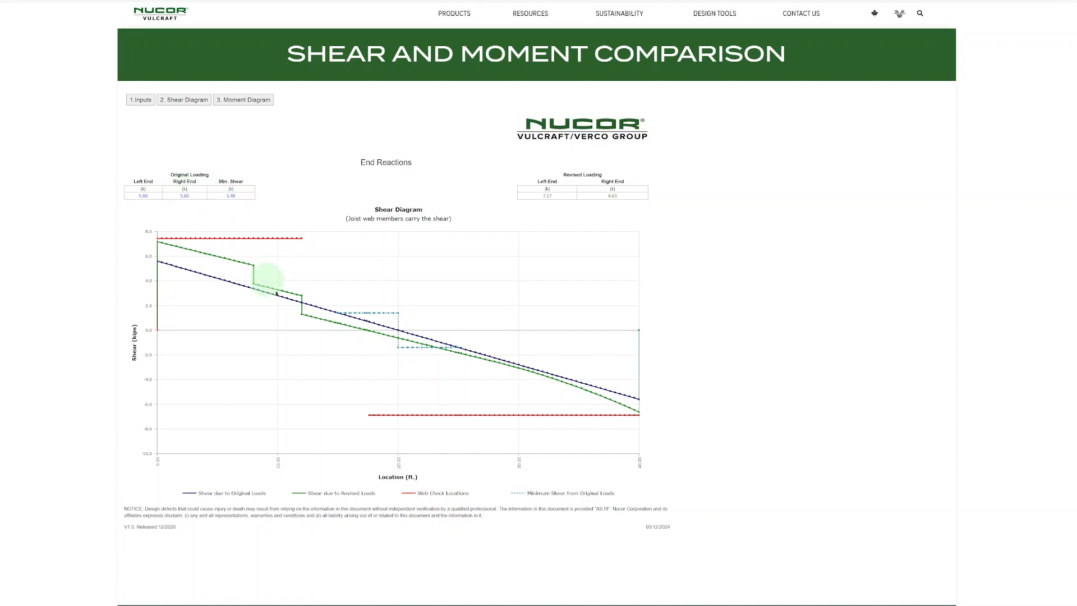
mouse_move(396, 313)
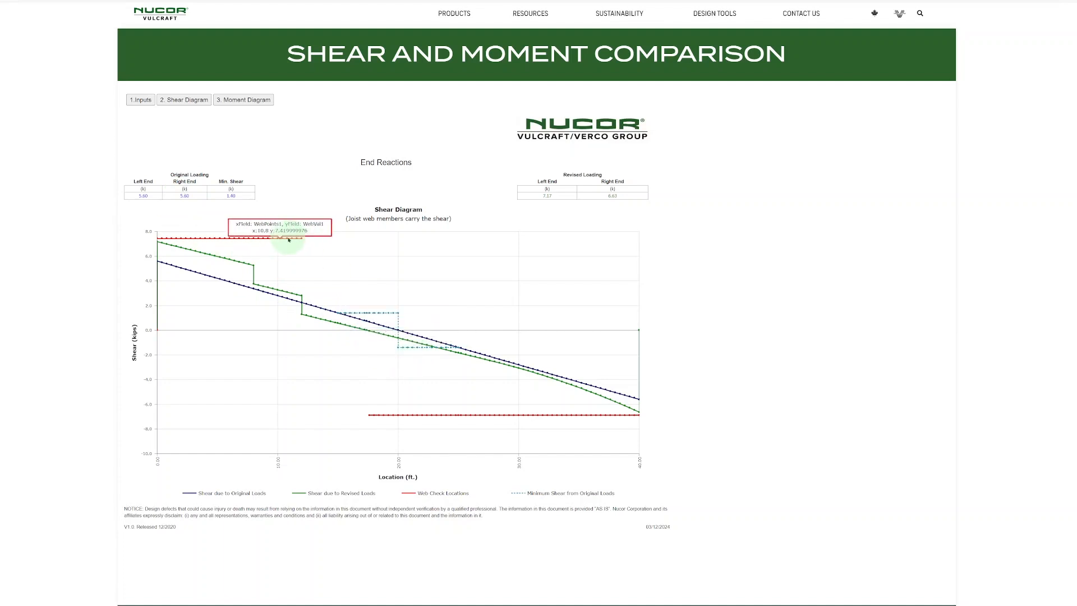
mouse_move(254, 239)
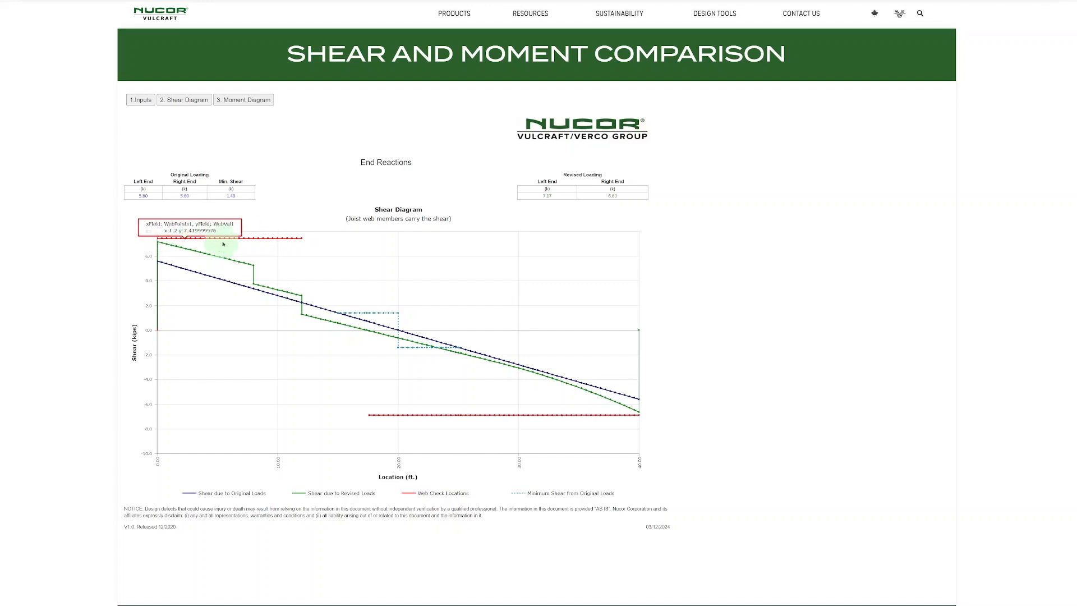
mouse_move(314, 237)
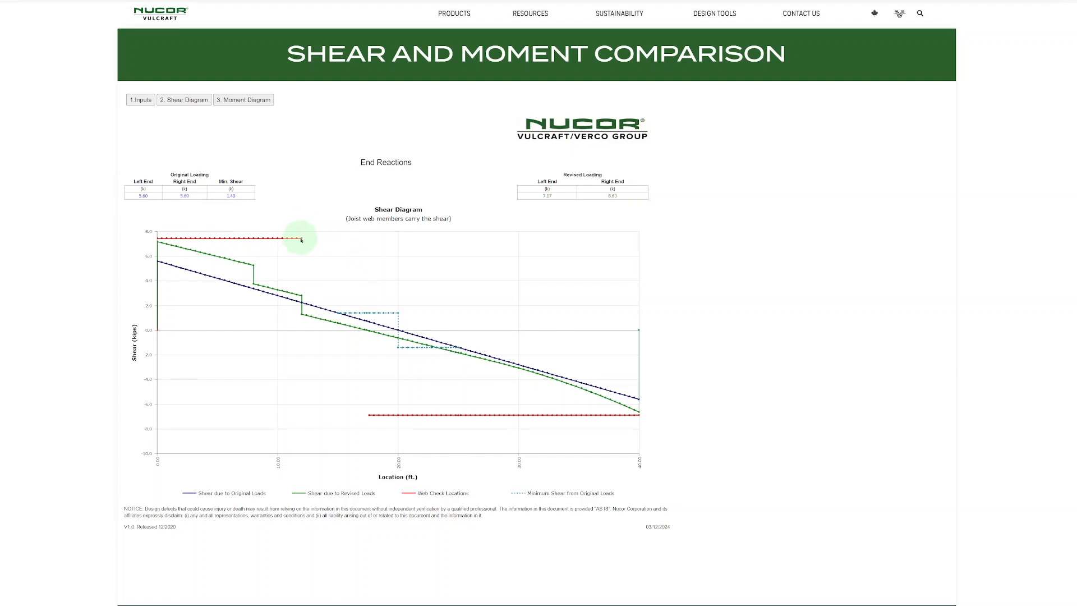
mouse_move(369, 415)
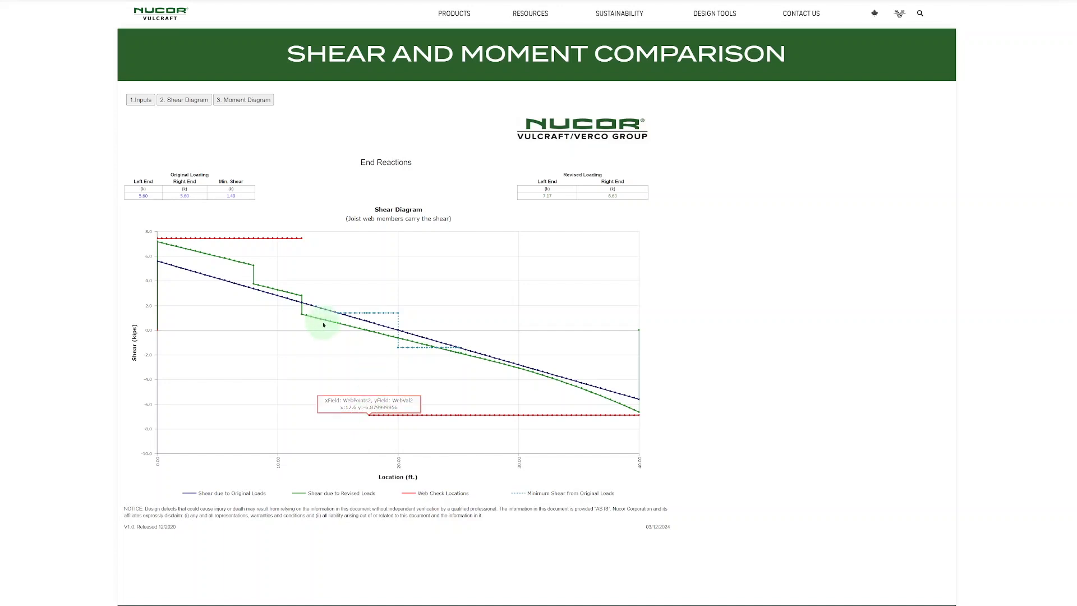
Step: View the moment diagram and inspect the chord check locations line against the original and revised moment curves
click(251, 100)
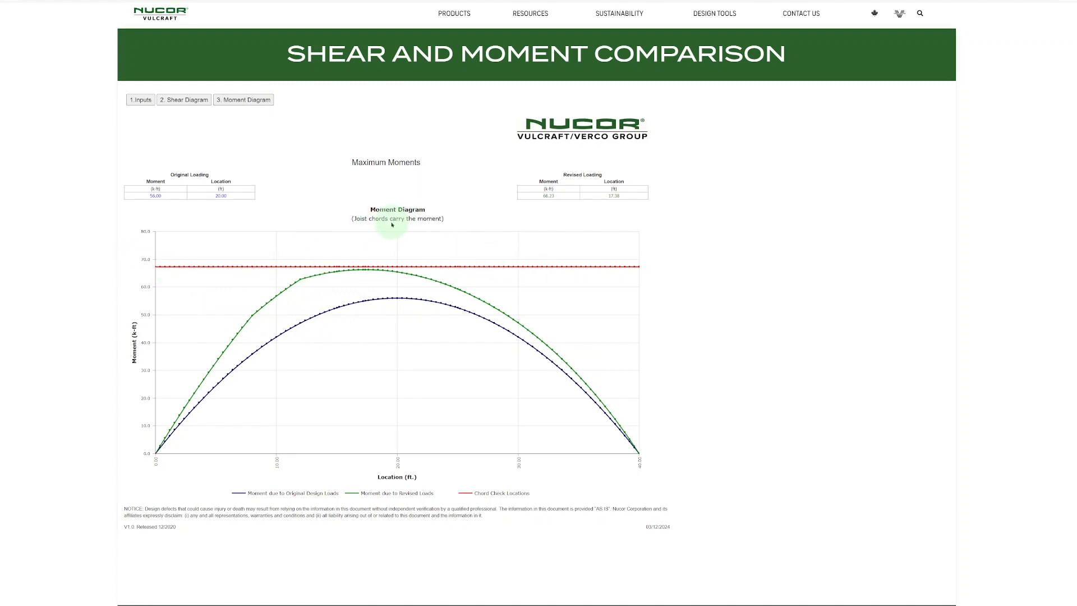
mouse_move(523, 268)
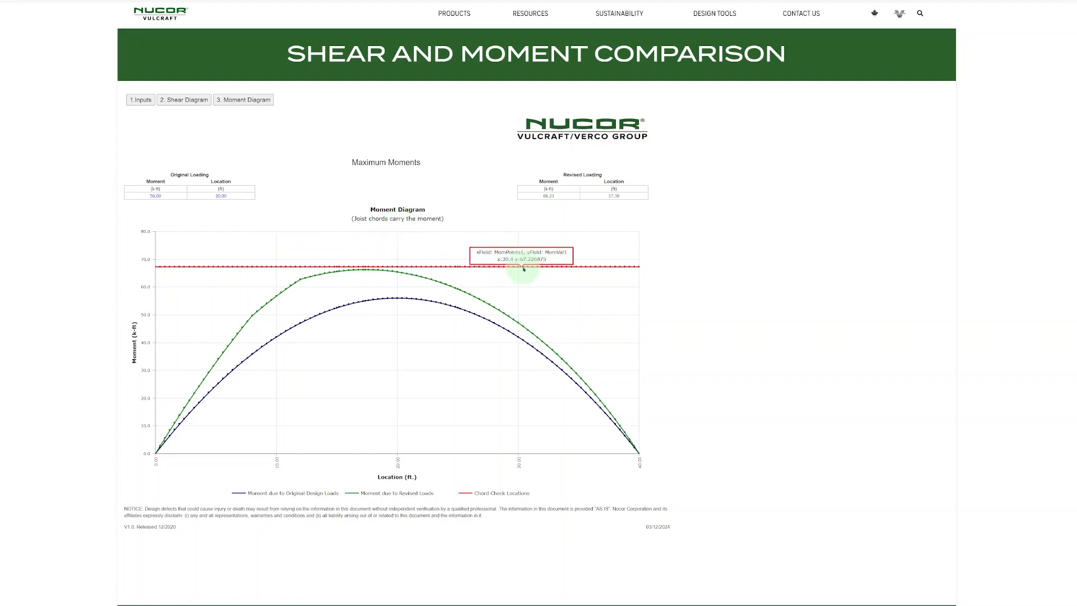